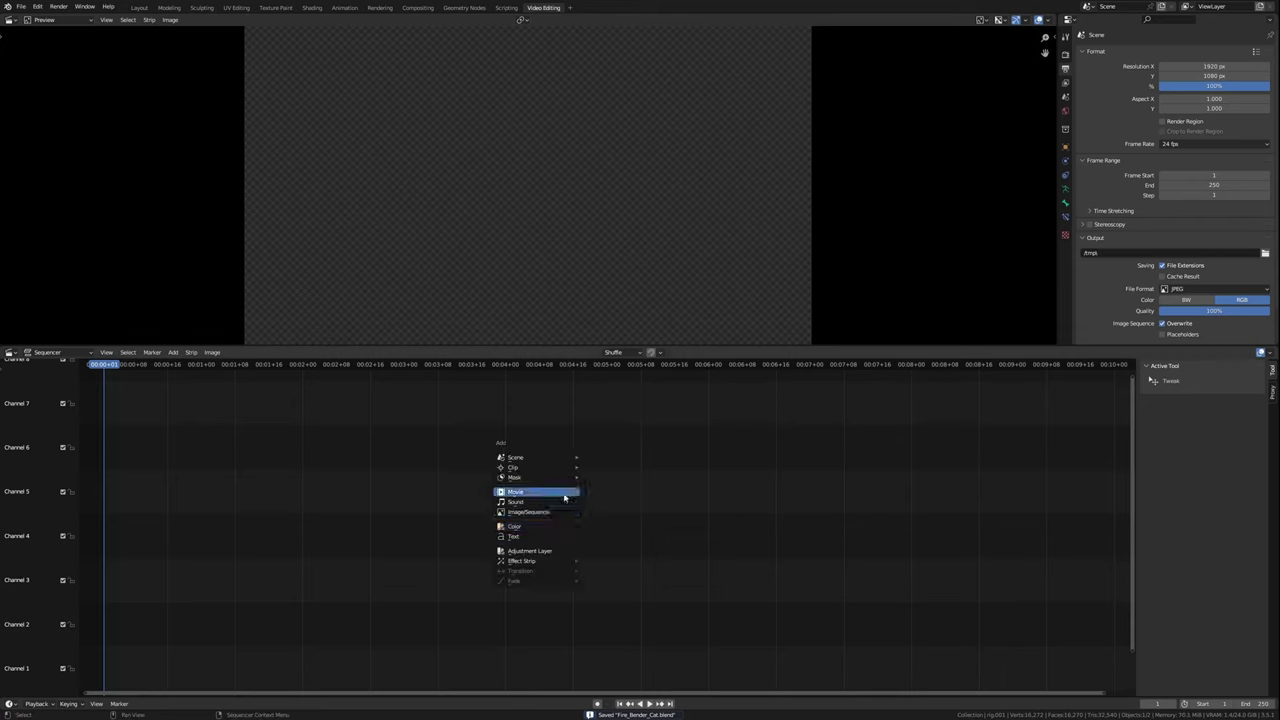
Step: Pick the mp3 music file to bring in as the sound strip
click(564, 497)
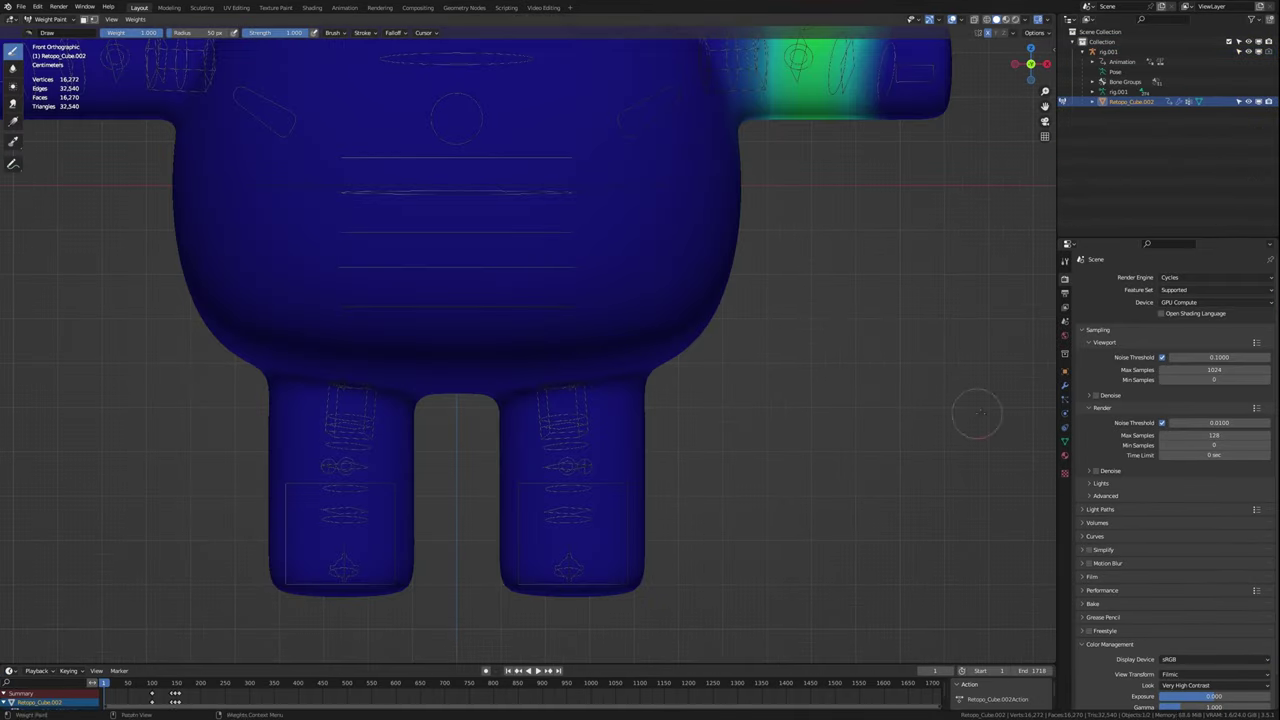
Step: View the foot.l and thigh_twist.l weights from several angles, then head to Pose Mode
scroll(1119, 470, down, 2)
click(1110, 471)
click(1110, 441)
middle_drag(830, 400, 764, 428)
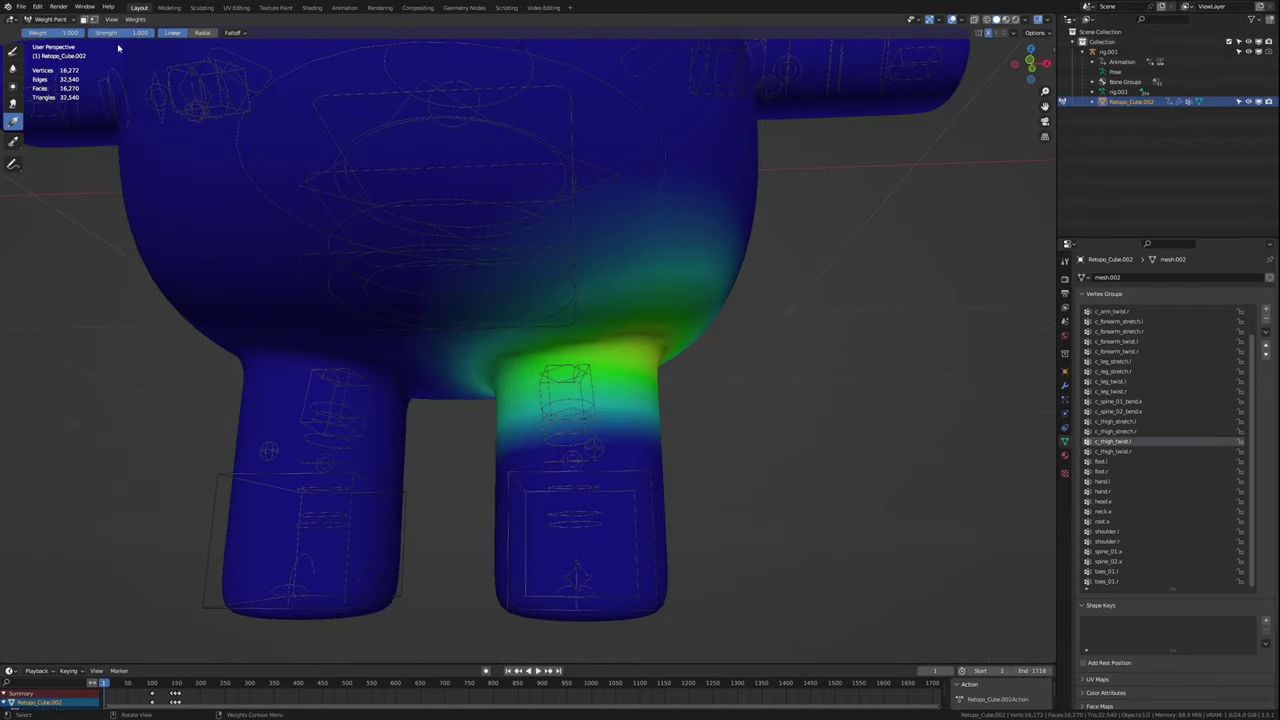
middle_drag(118, 47, 983, 417)
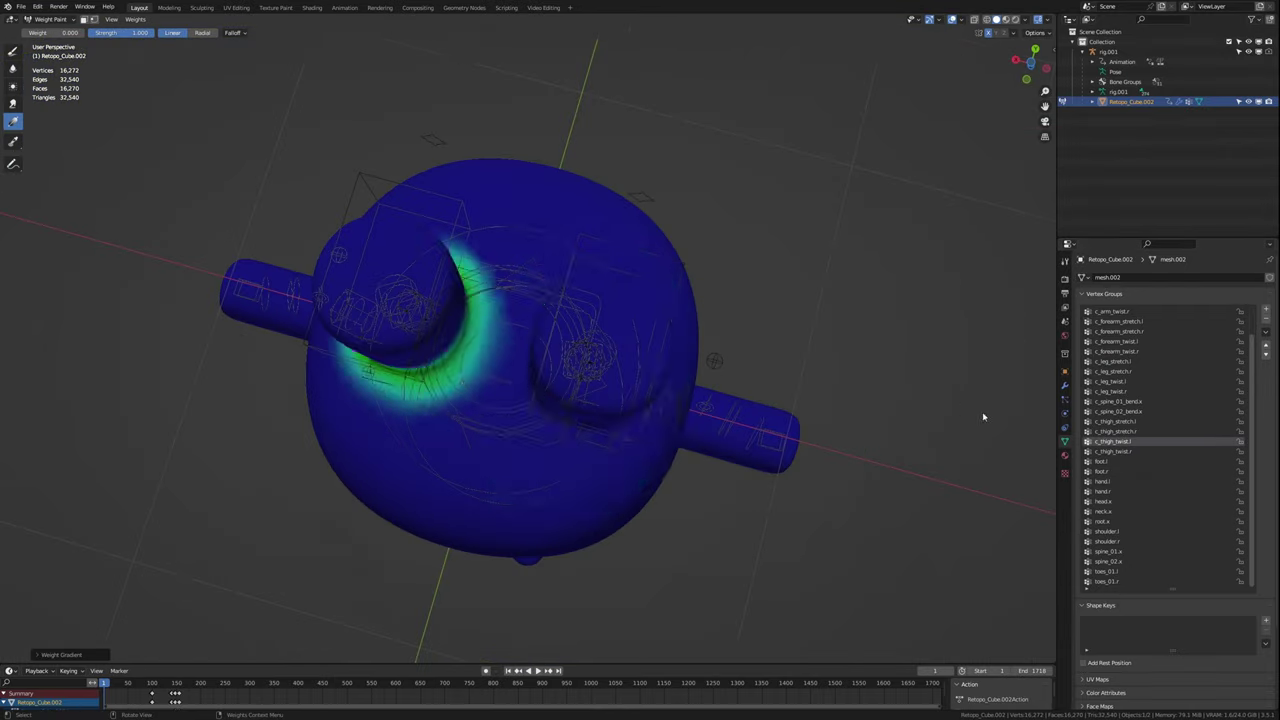
middle_drag(983, 417, 430, 477)
key(ctrl+Tab)
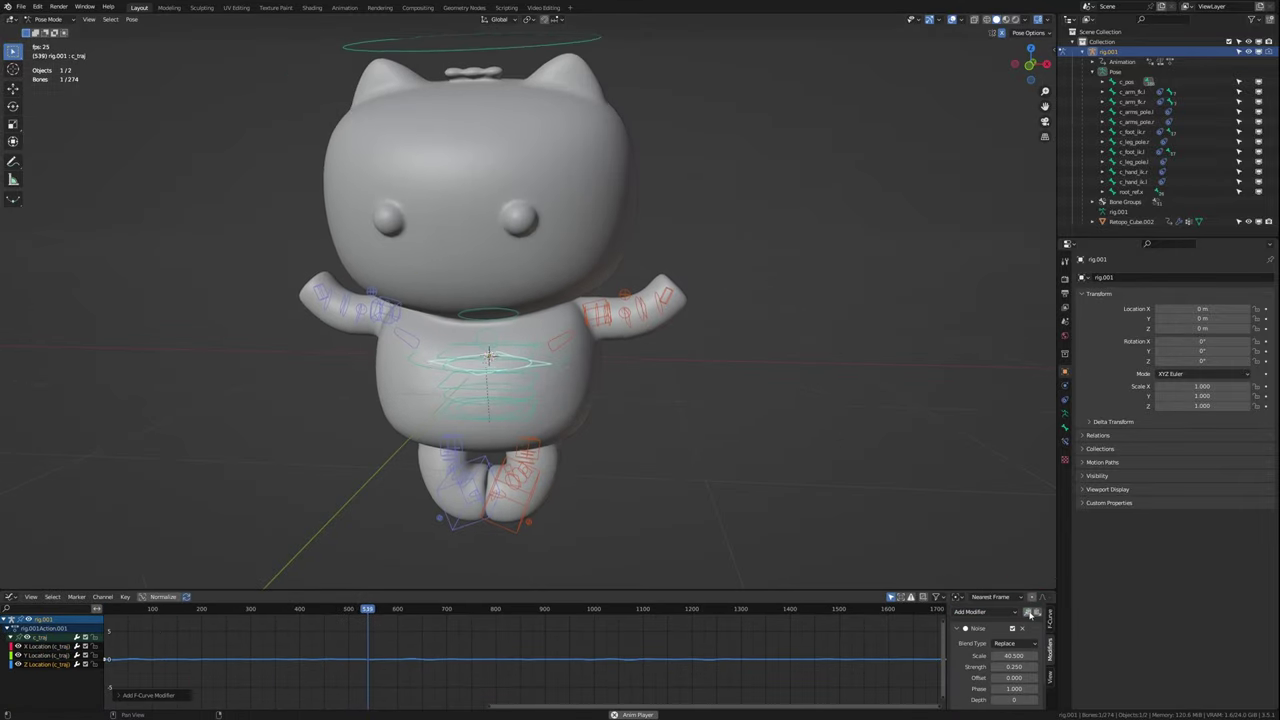
Step: Show the c_hand_ik.r control's curves and play the animation to preview the wobble
key(ctrl+Tab)
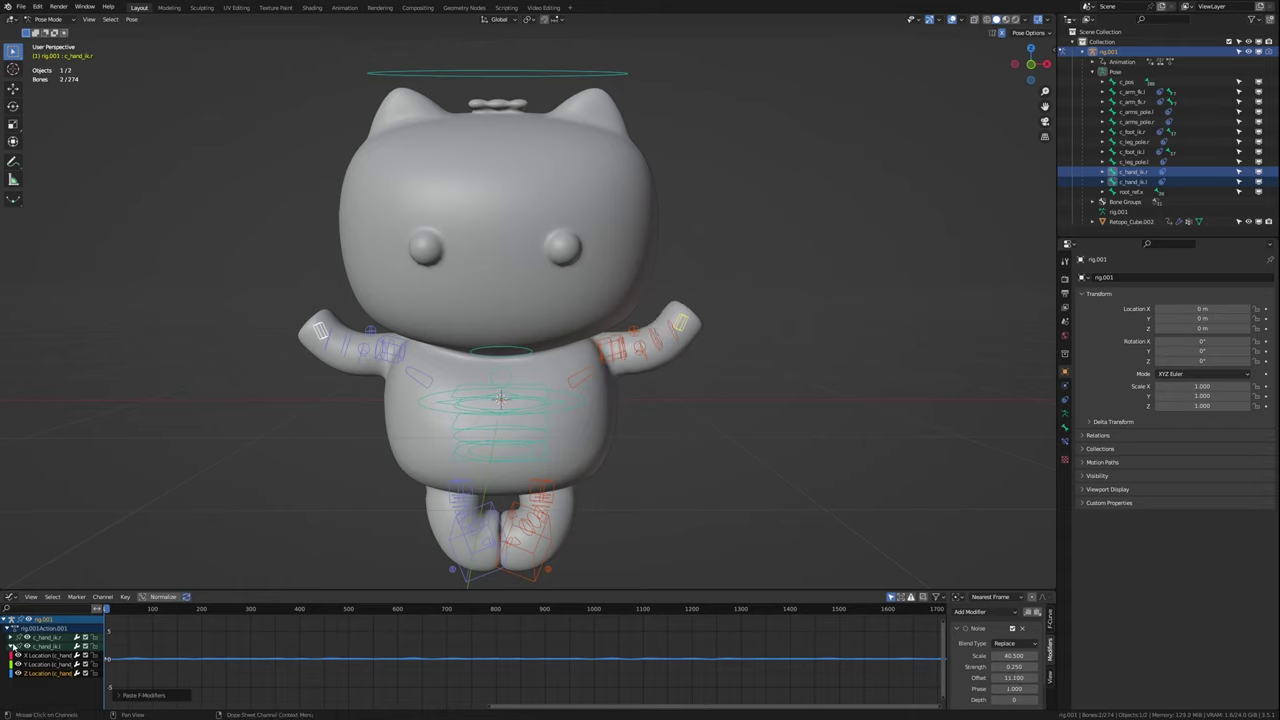
click(45, 637)
key(space)
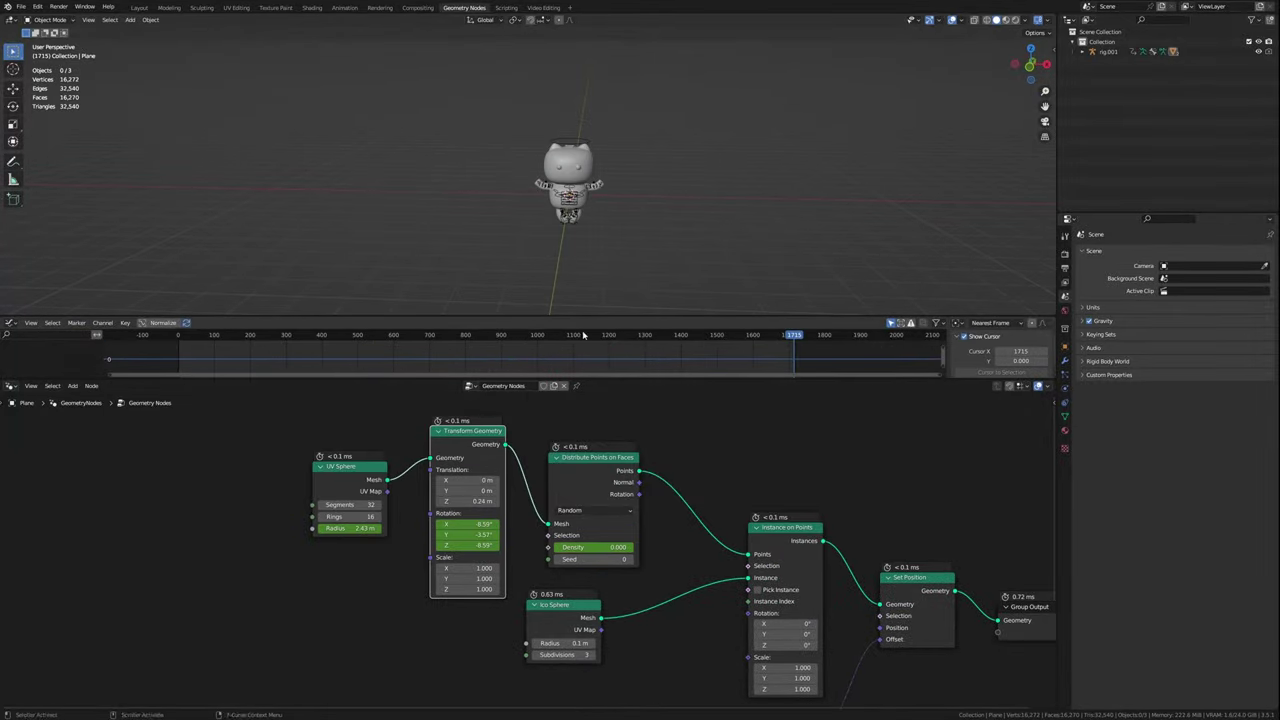
Step: Scrub ahead to check the sparse spheres, save the project, and orbit around the cat
drag(681, 316, 681, 335)
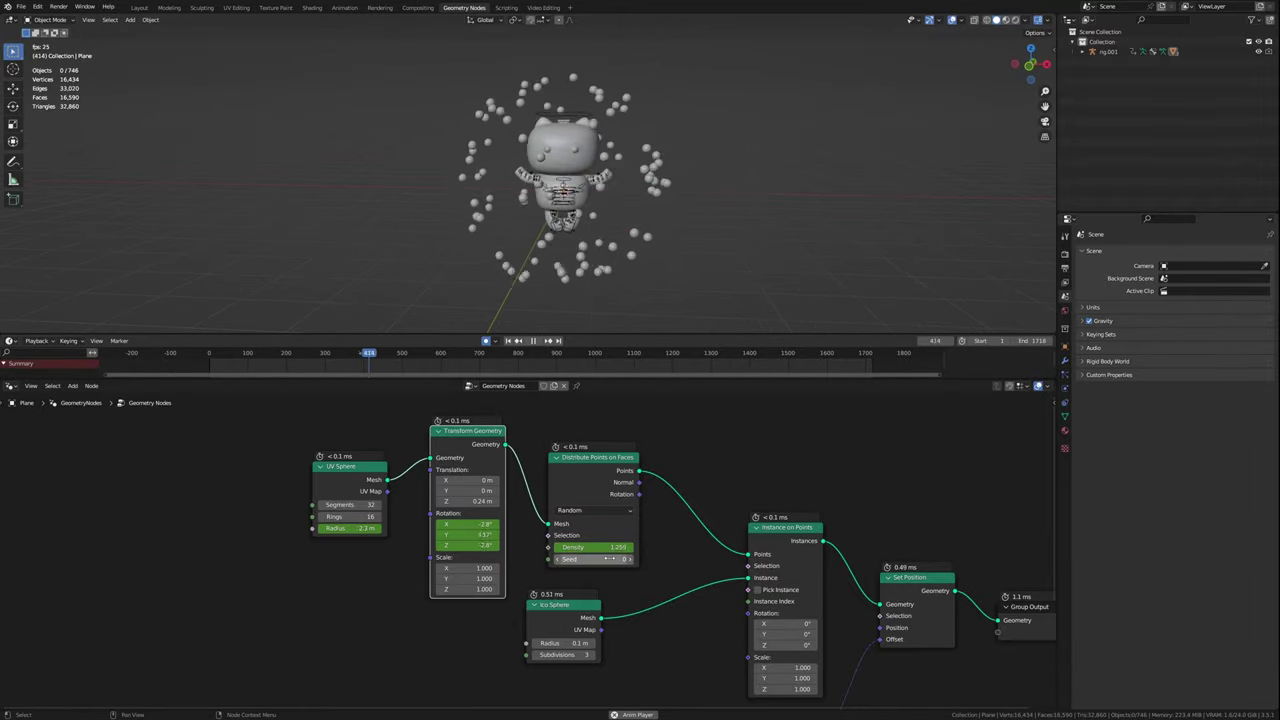
key(ctrl+s)
scroll(710, 443, down, 1)
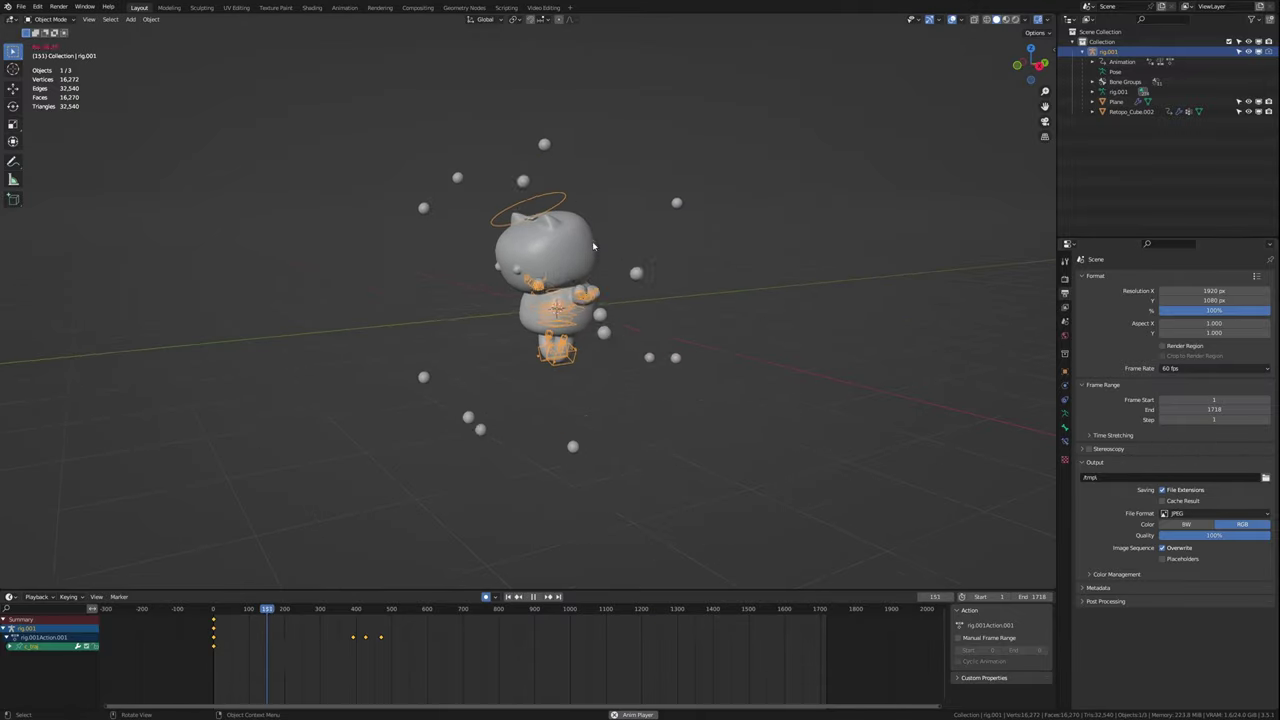
key(Escape)
middle_drag(634, 200, 536, 468)
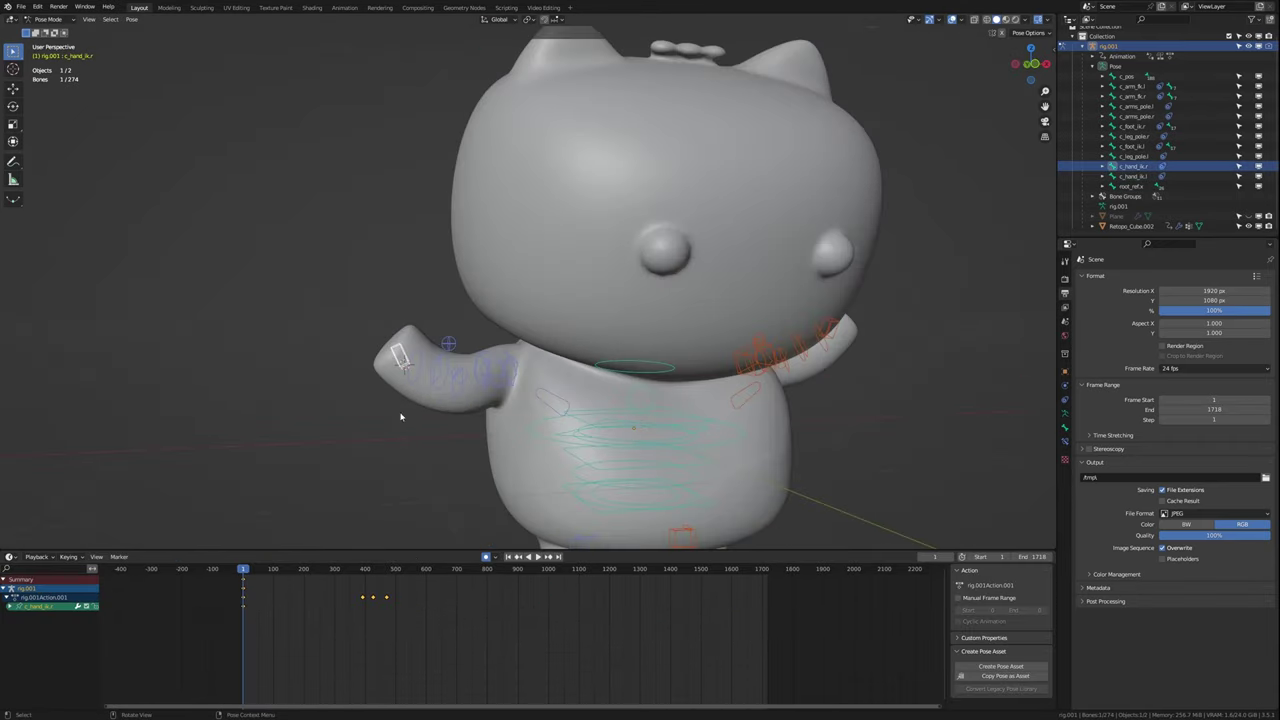
Step: Add a UV sphere at the cat's hand
key(shift+a)
click(491, 431)
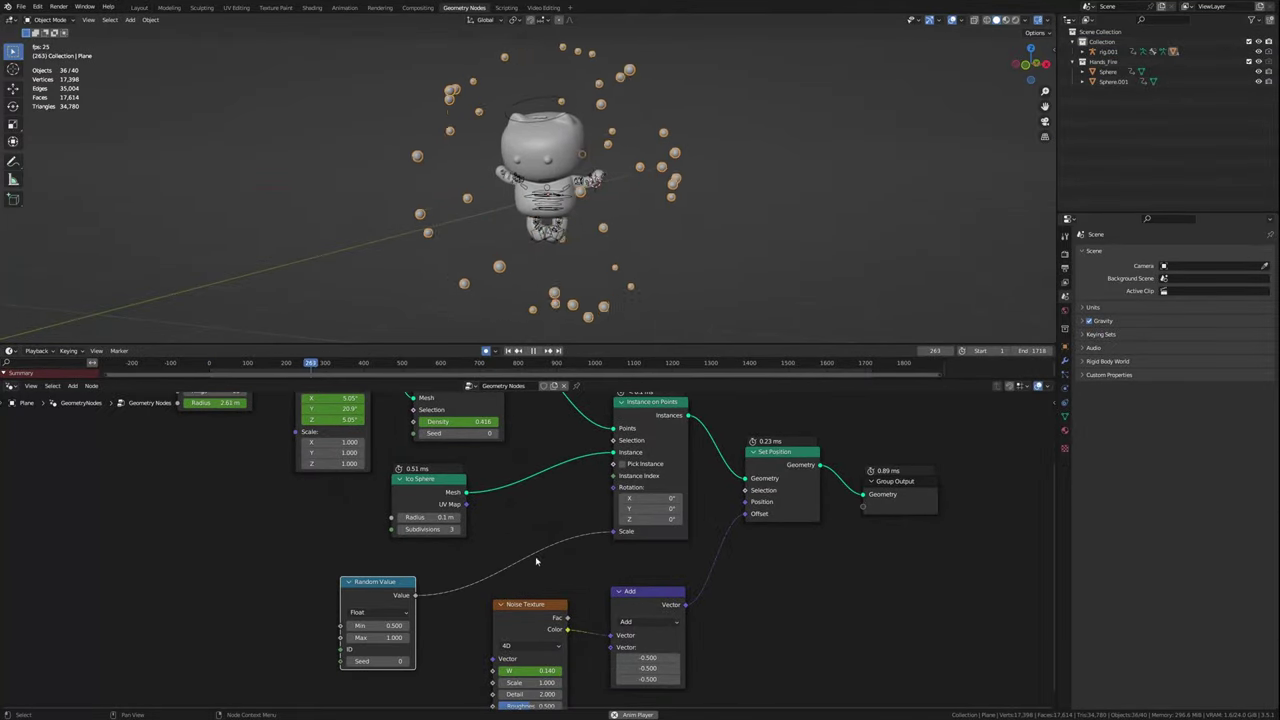
Step: Jump to a later frame to preview the randomly sized spheres
click(678, 341)
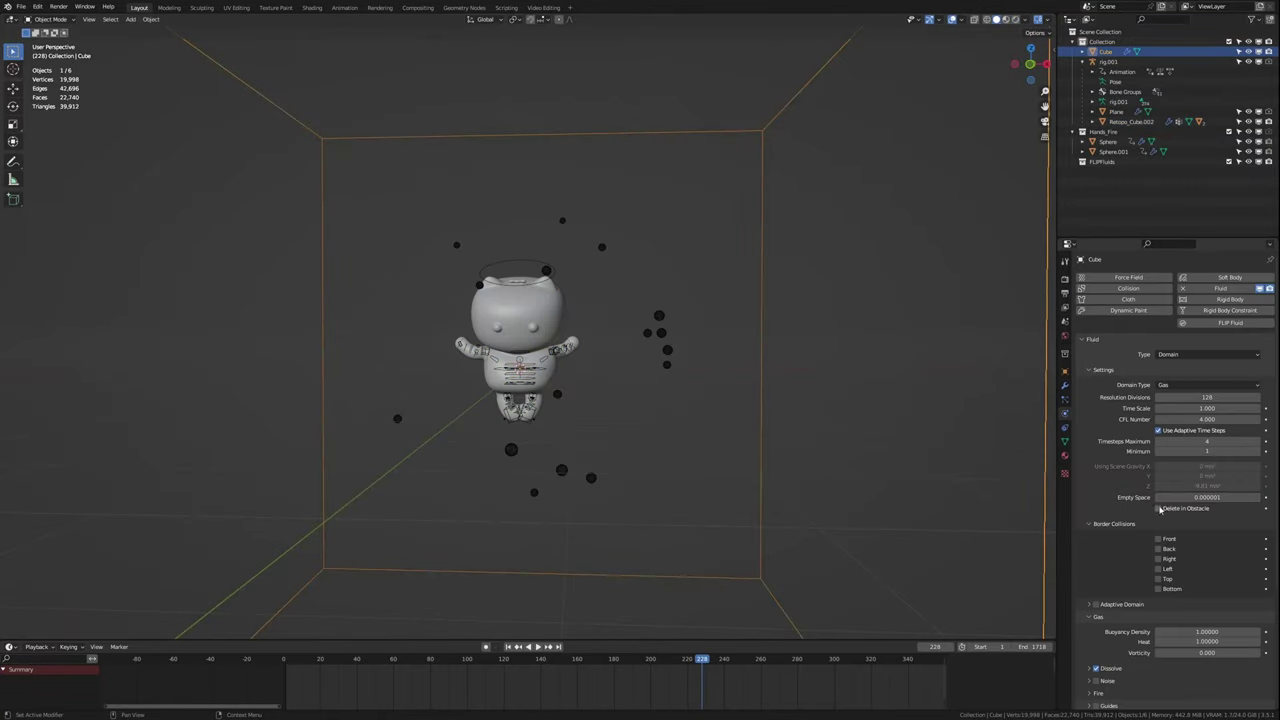
Step: Scroll through the domain settings and save the project file
scroll(1103, 541, down, 3)
key(ctrl+s)
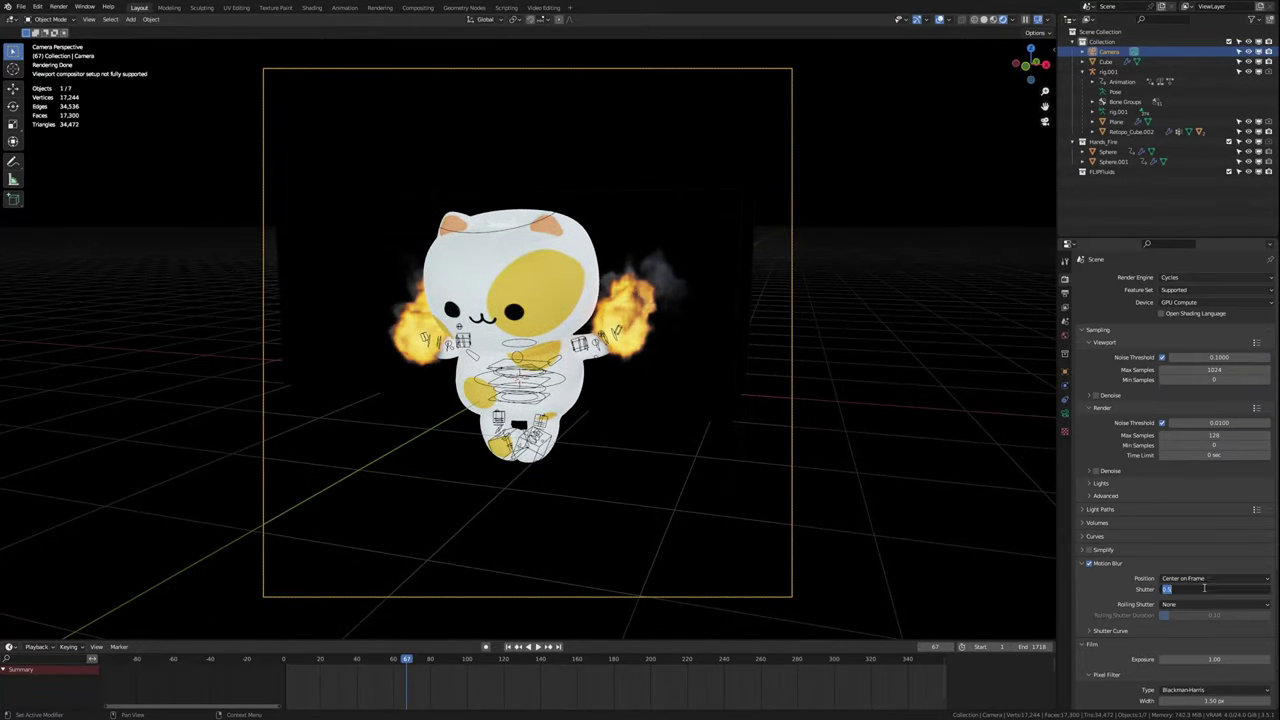
Step: Render a test frame, then select a fire emitter sphere to inspect its Fluid Flow
key(F12)
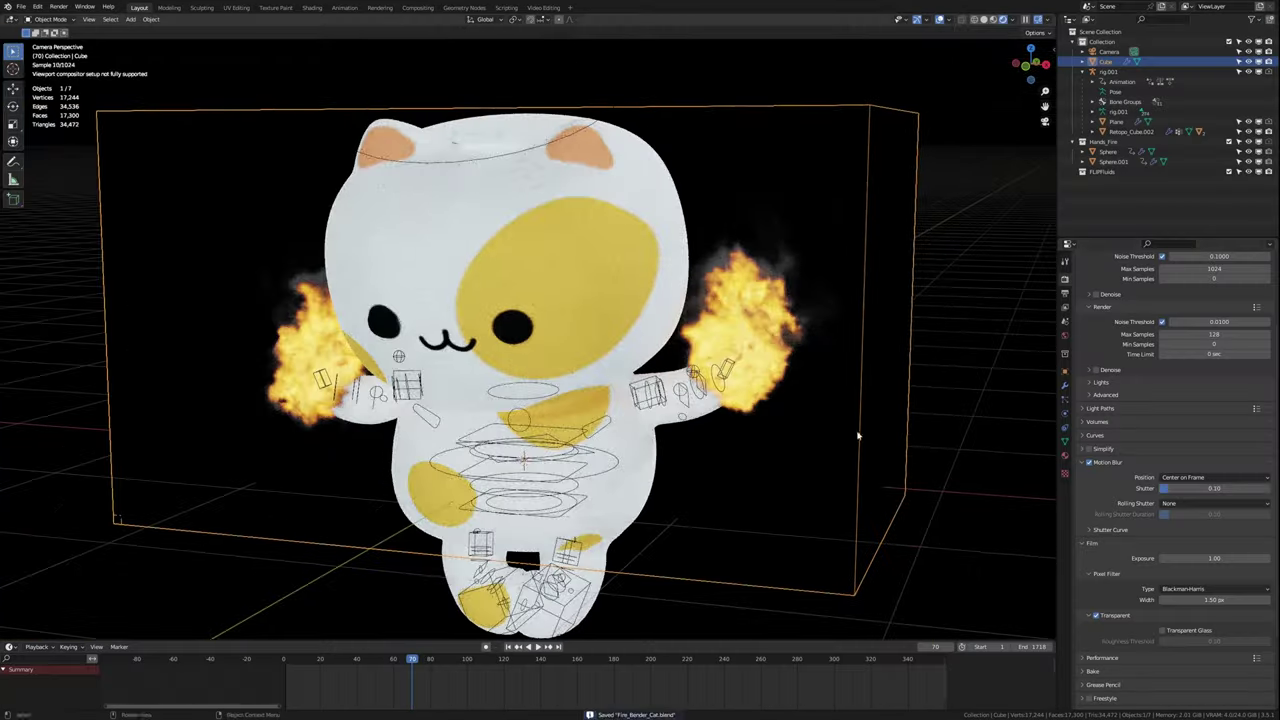
click(1140, 153)
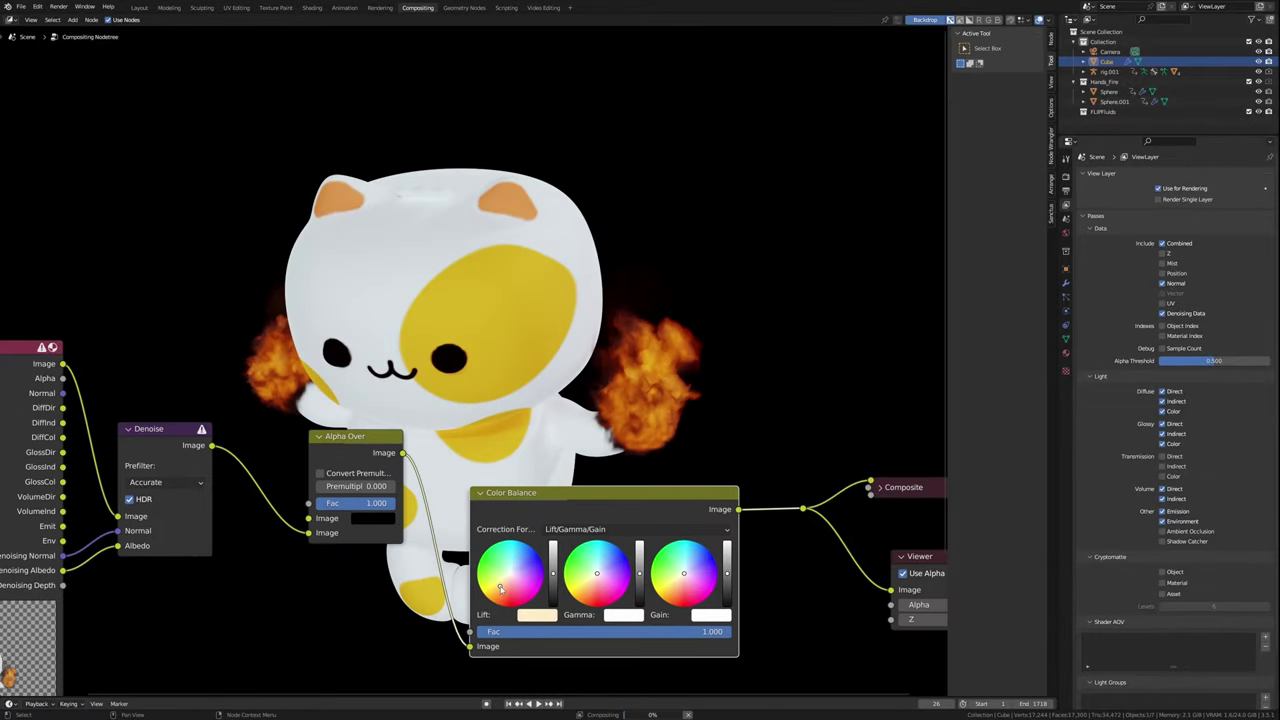
Step: Shift the Color Balance Gain wheel toward a cooler tint
click(685, 559)
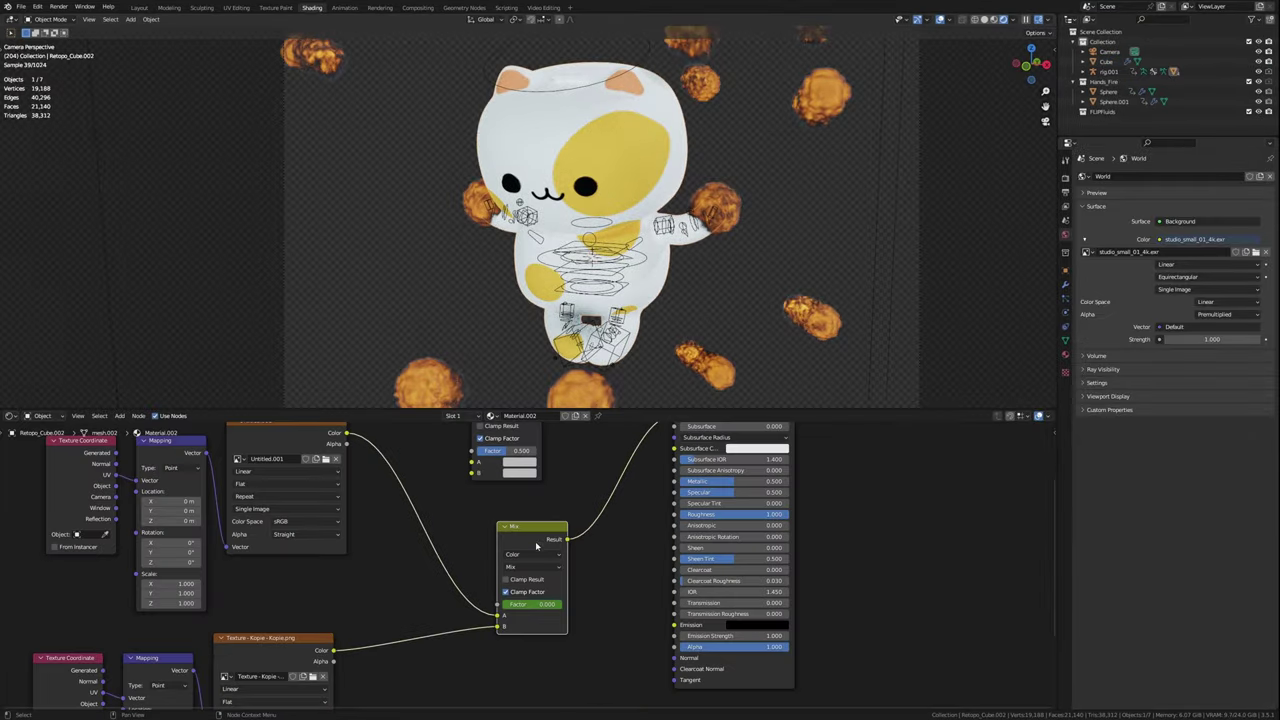
Step: Orbit the viewport to inspect the fireballs circling the cat
ctrl+middle_drag(536, 545, 606, 479)
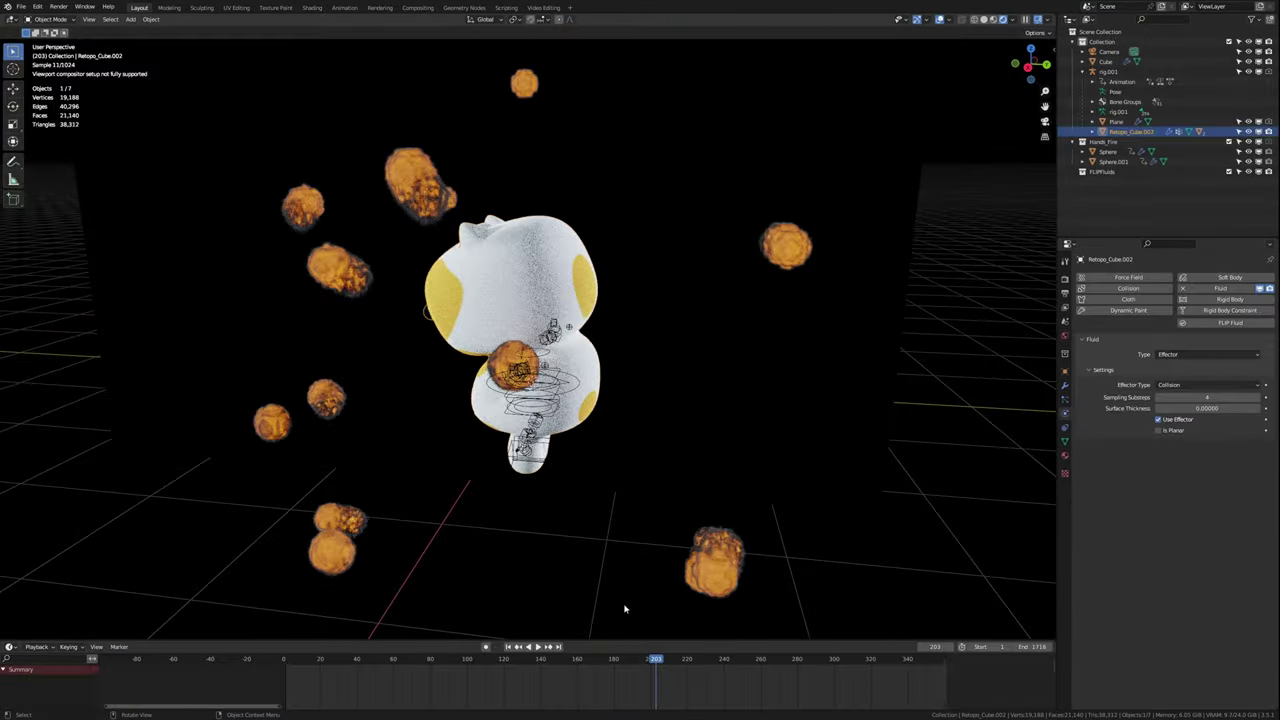